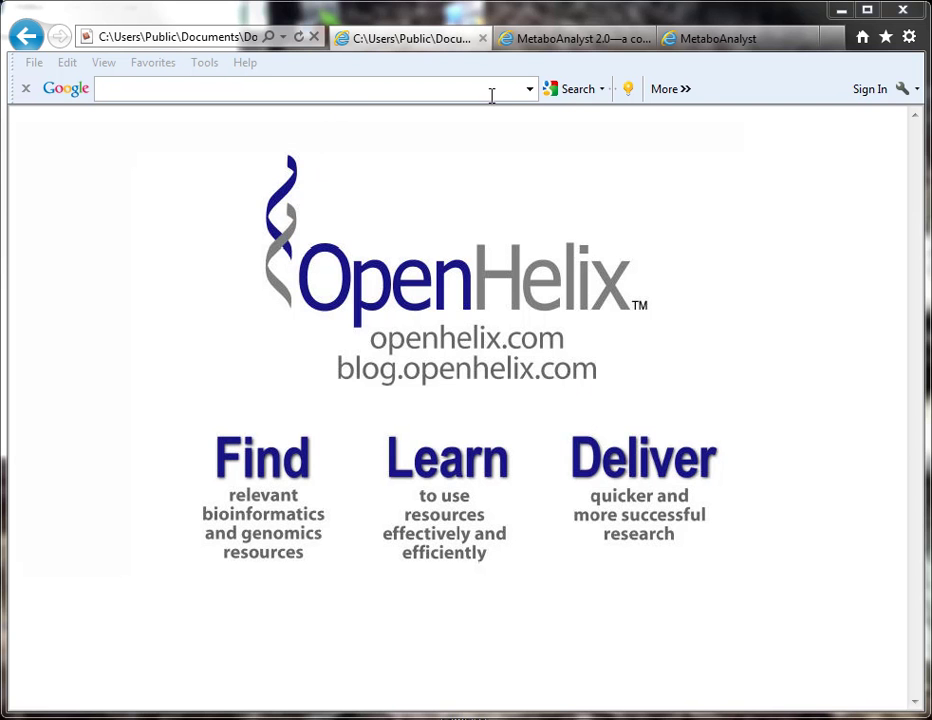
Step: Switch from the Nucleic Acids Research article to the MetaboAnalyst 2.0 welcome page
{"action": "left_click", "coordinate": [566, 44]}
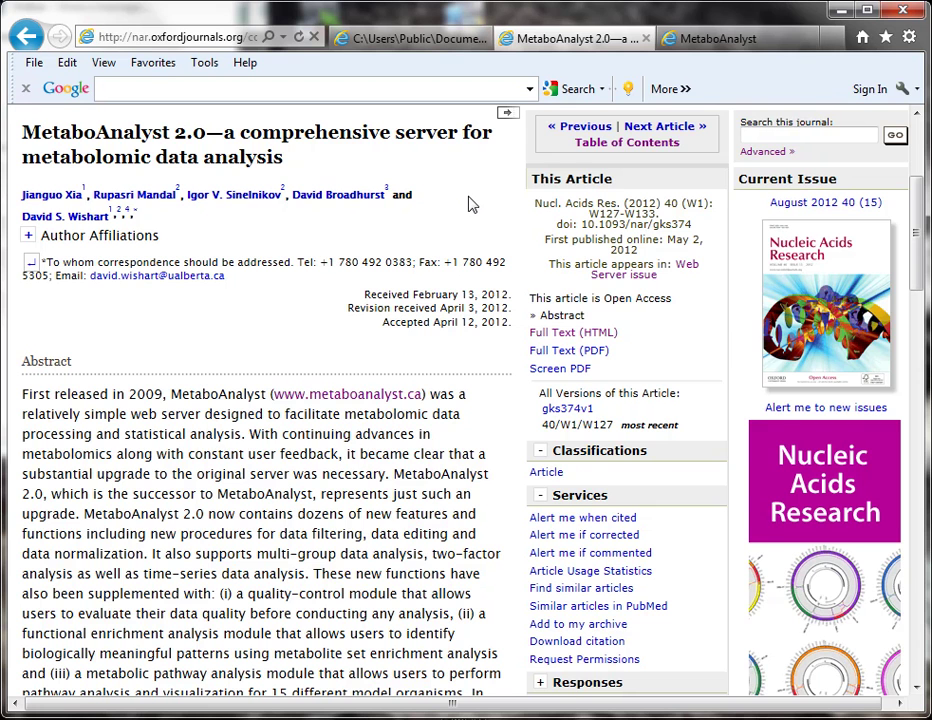
{"action": "left_click", "coordinate": [745, 50]}
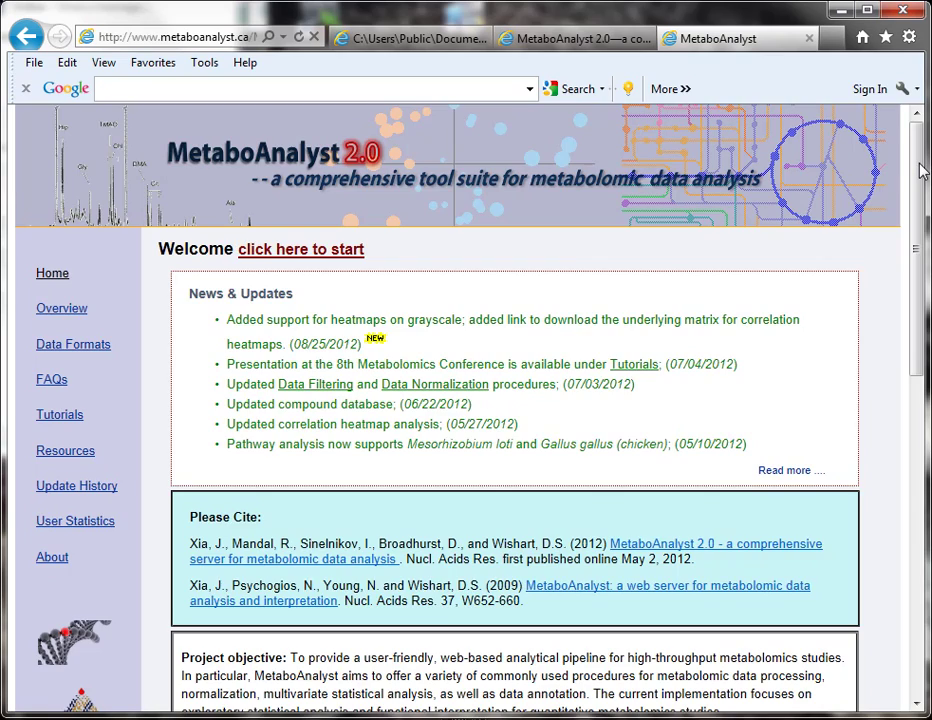
{"action": "mouse_move", "coordinate": [921, 173]}
{"action": "left_mouse_down"}
{"action": "mouse_move", "coordinate": [924, 248]}
{"action": "mouse_move", "coordinate": [917, 168]}
{"action": "left_mouse_up"}
{"action": "mouse_move", "coordinate": [917, 231]}
{"action": "left_mouse_down"}
{"action": "mouse_move", "coordinate": [910, 313]}
{"action": "mouse_move", "coordinate": [918, 215]}
{"action": "left_mouse_up"}
{"action": "left_click", "coordinate": [73, 312]}
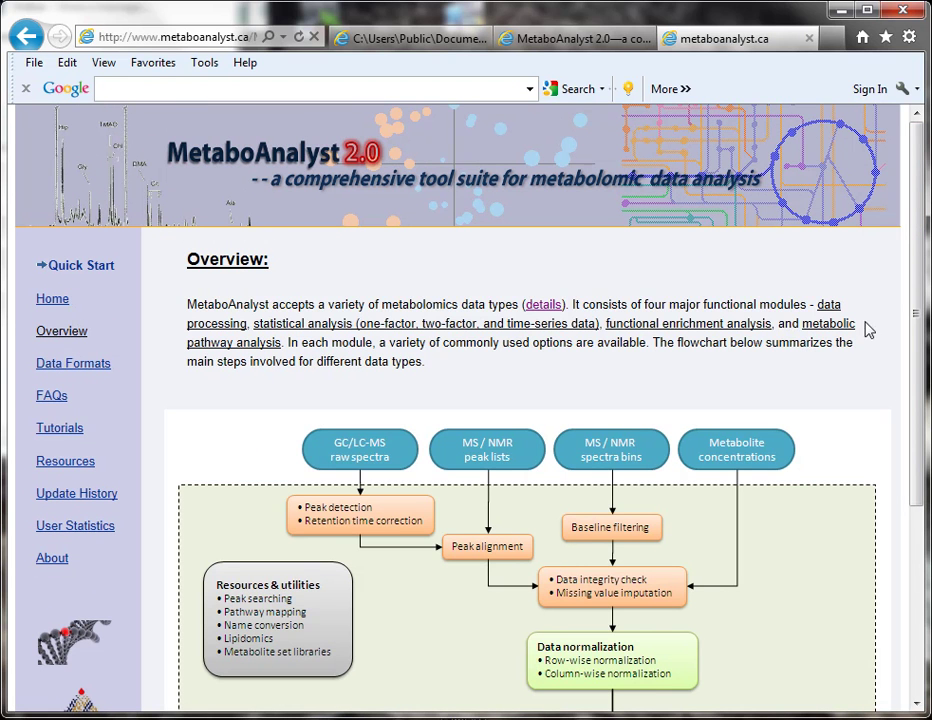
Step: Scroll through the Overview flowchart of input types, normalization and analysis modules, then back up
{"action": "left_click_drag", "start_coordinate": [920, 254], "coordinate": [899, 384]}
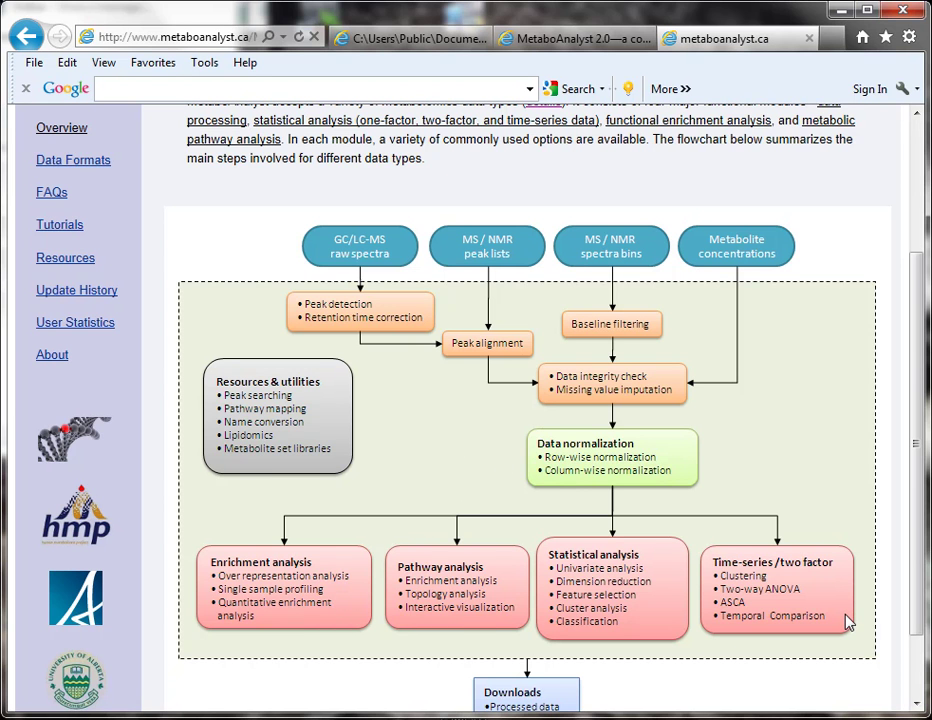
{"action": "scroll", "coordinate": [918, 618], "scroll_direction": "down", "scroll_amount": 1}
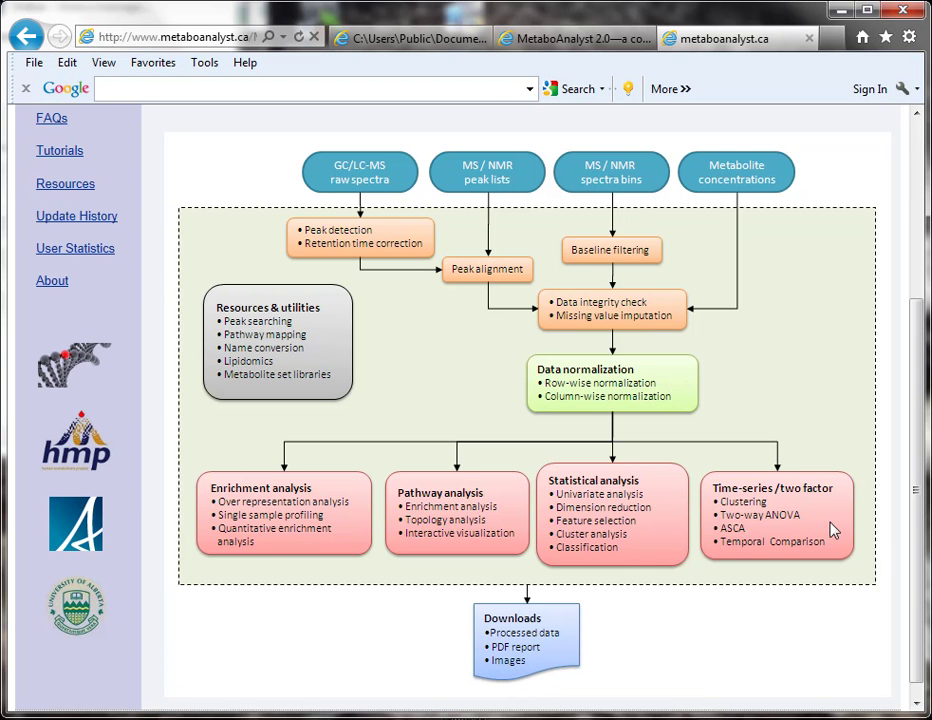
{"action": "scroll", "coordinate": [918, 561], "scroll_direction": "up", "scroll_amount": 5}
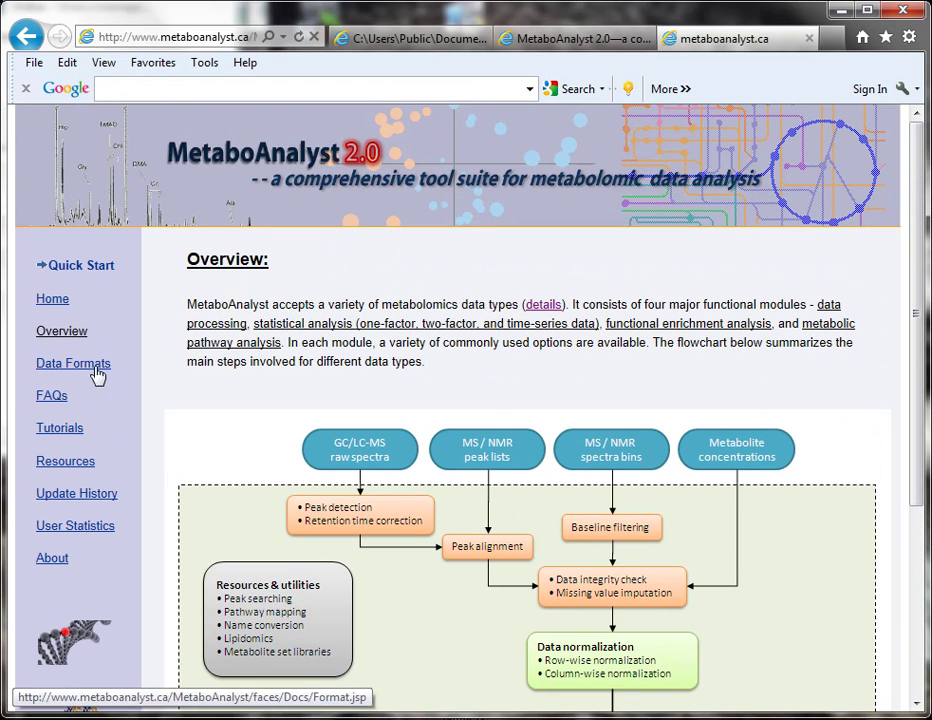
Step: From Quick Start, select the 77-sample urine Concentrations test data and submit it
{"action": "left_click", "coordinate": [84, 277]}
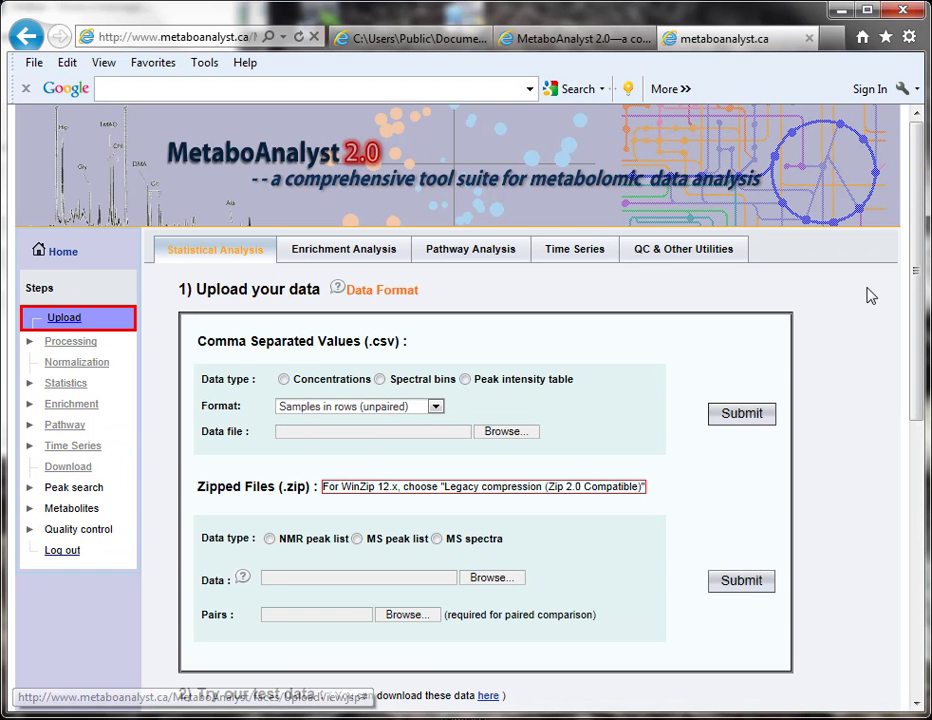
{"action": "left_click_drag", "start_coordinate": [918, 291], "coordinate": [920, 312]}
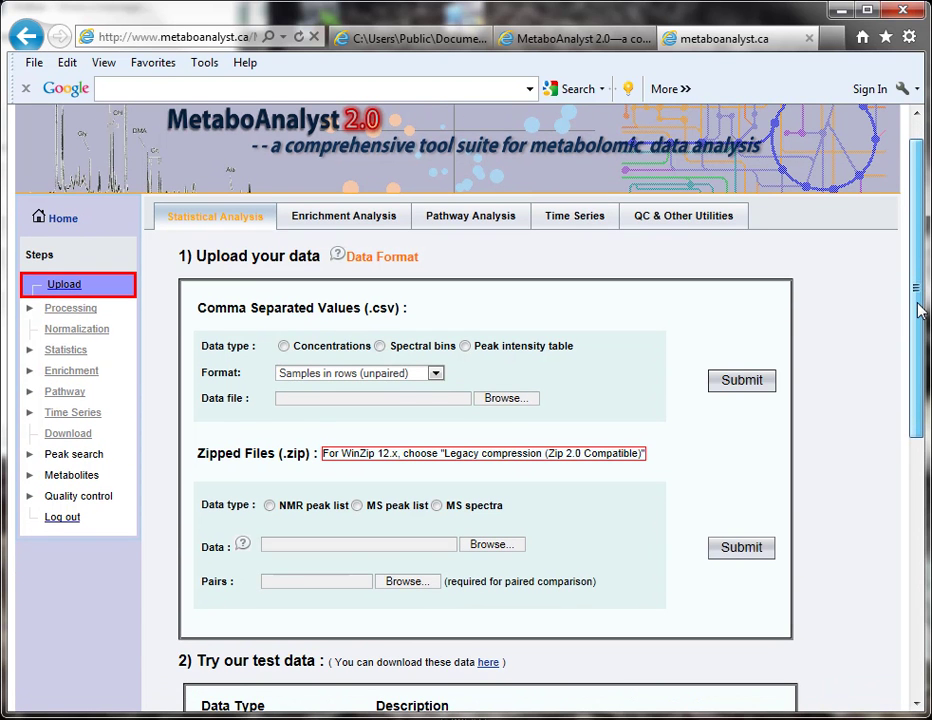
{"action": "left_click_drag", "start_coordinate": [918, 312], "coordinate": [918, 319]}
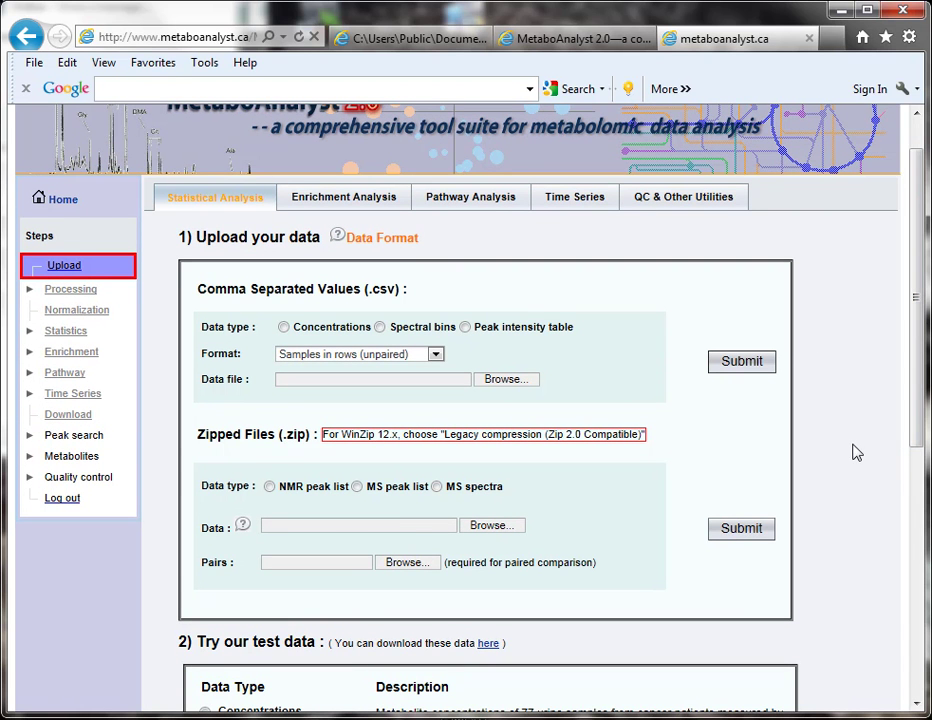
{"action": "left_click_drag", "start_coordinate": [920, 366], "coordinate": [920, 384]}
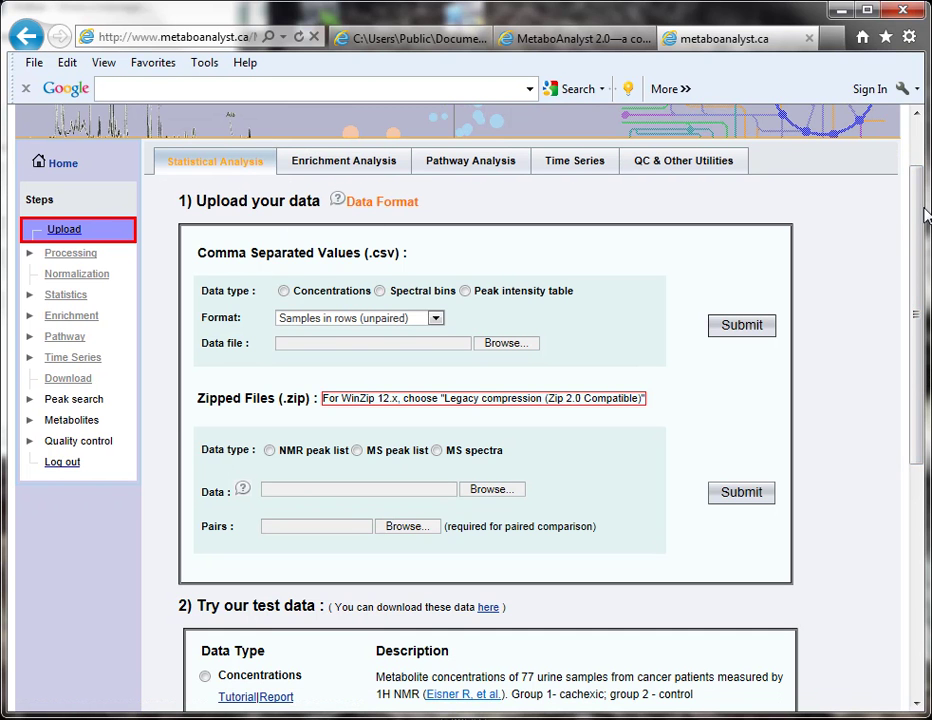
{"action": "scroll", "coordinate": [905, 374], "scroll_direction": "down", "scroll_amount": 5}
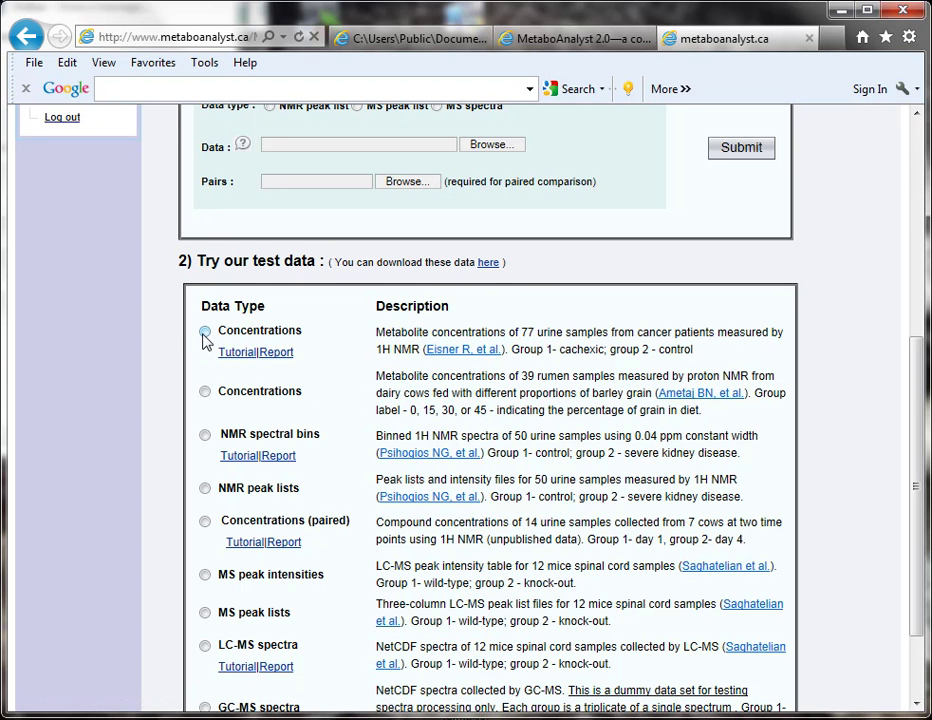
{"action": "left_click", "coordinate": [204, 334]}
{"action": "left_click_drag", "start_coordinate": [909, 393], "coordinate": [922, 450]}
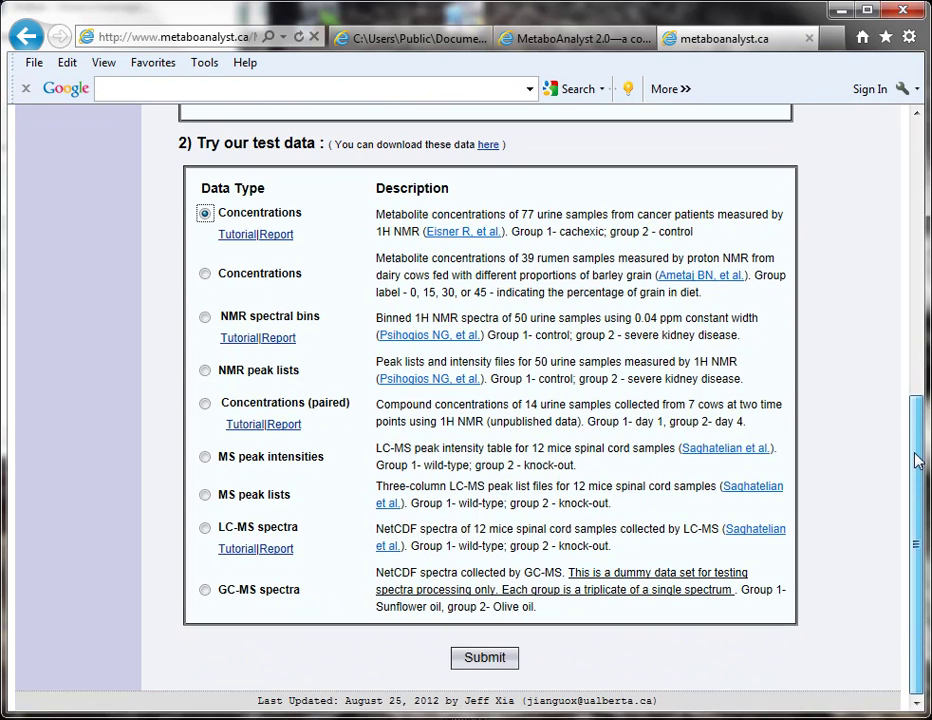
{"action": "left_click", "coordinate": [489, 662]}
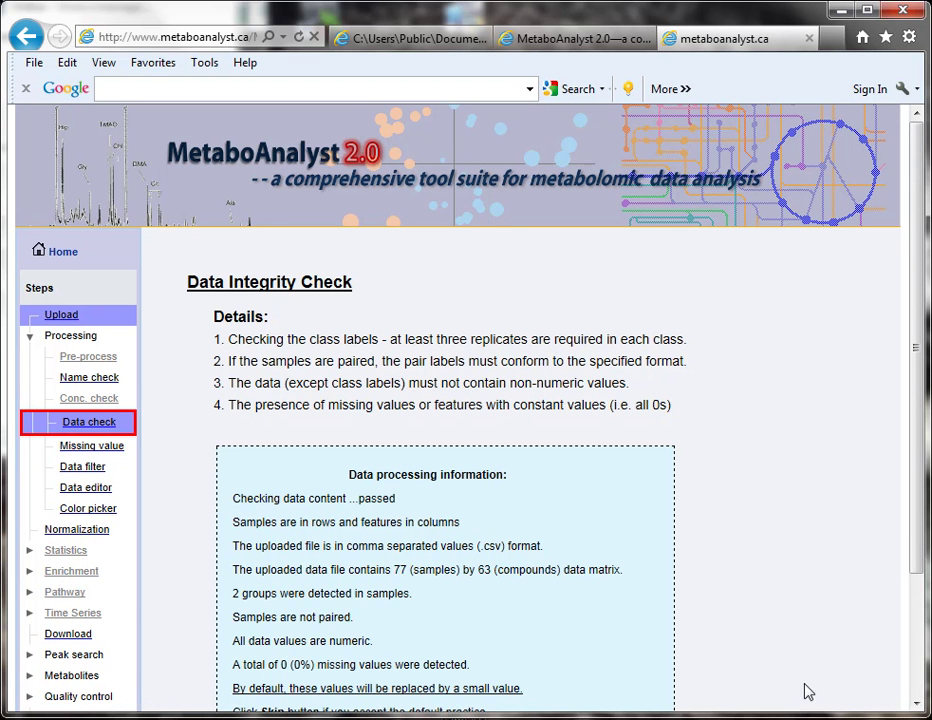
Step: Review the 77-sample, 63-compound integrity check and skip missing-value handling to reach normalization
{"action": "scroll", "coordinate": [917, 416], "scroll_direction": "down", "scroll_amount": 1}
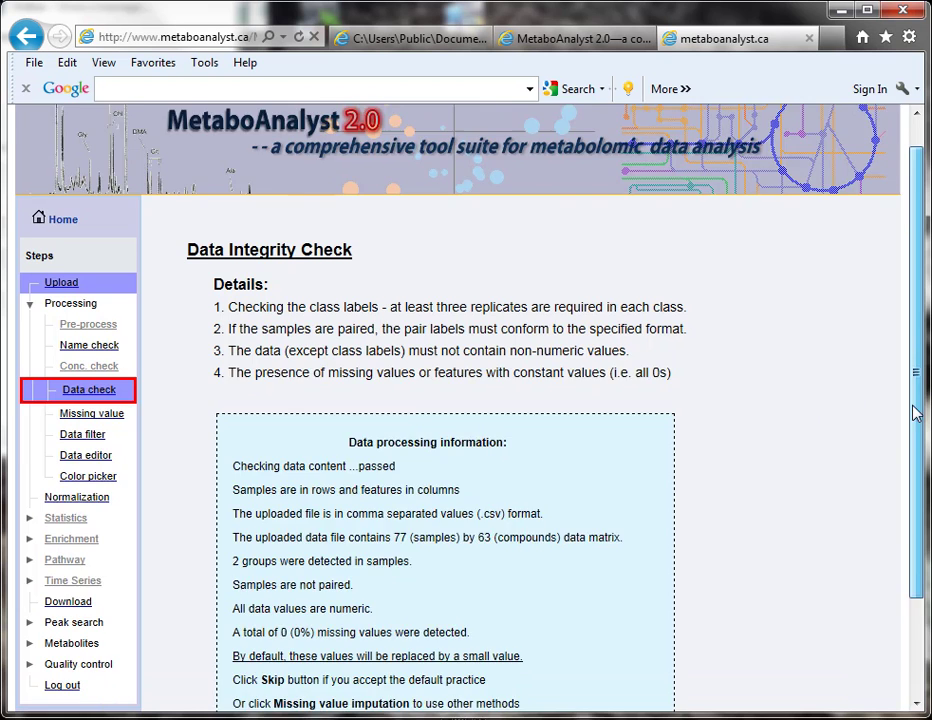
{"action": "left_click_drag", "start_coordinate": [917, 413], "coordinate": [901, 493]}
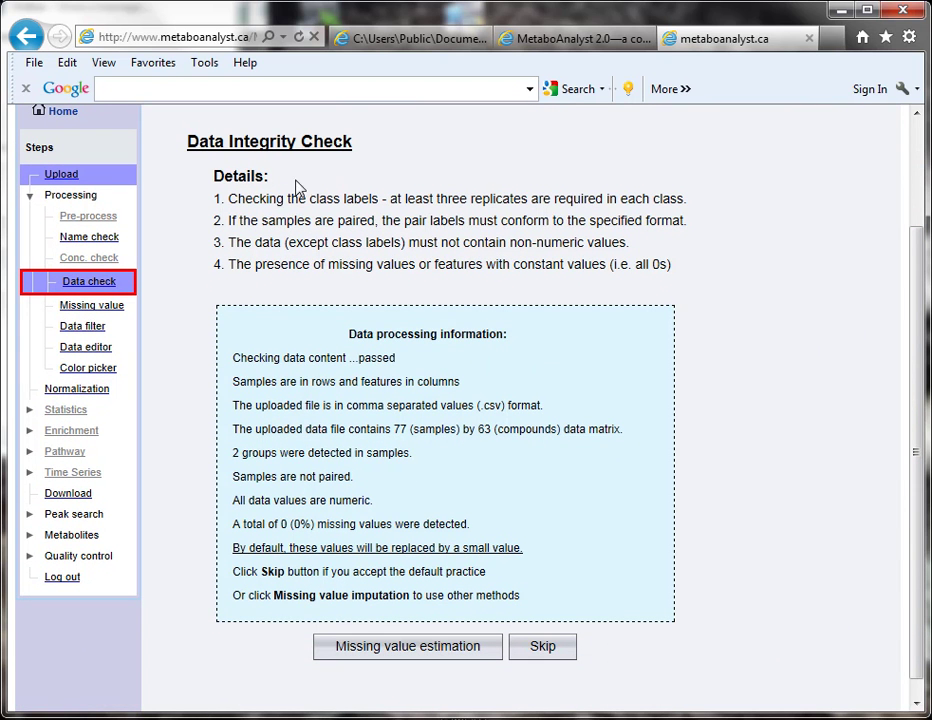
{"action": "left_click", "coordinate": [550, 658]}
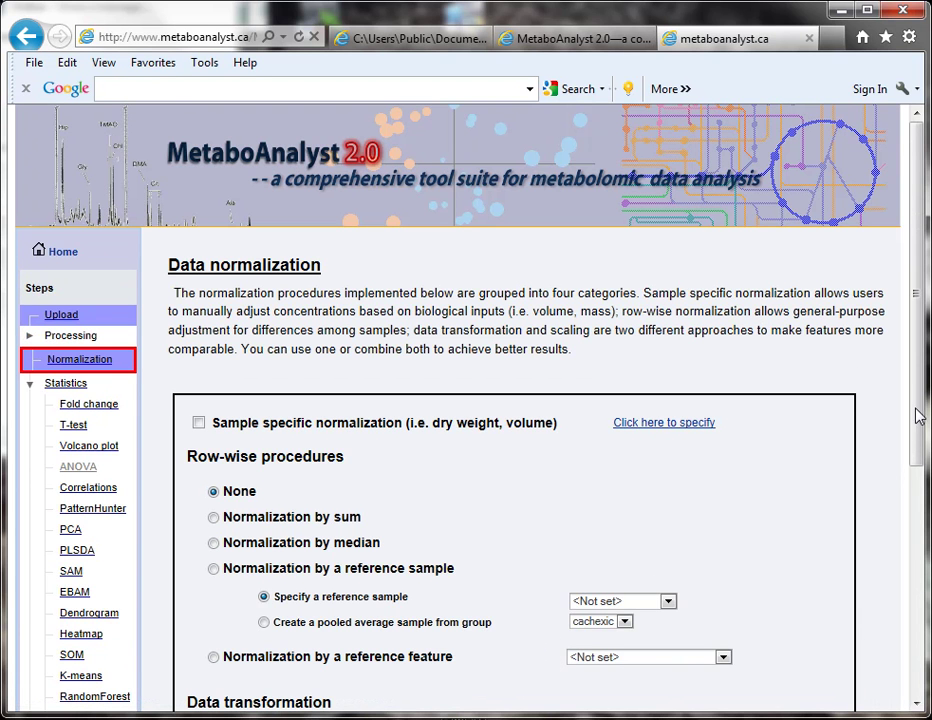
Step: Normalize by a pooled cachexic-group reference sample with autoscaling and process it
{"action": "left_click_drag", "start_coordinate": [918, 412], "coordinate": [913, 451]}
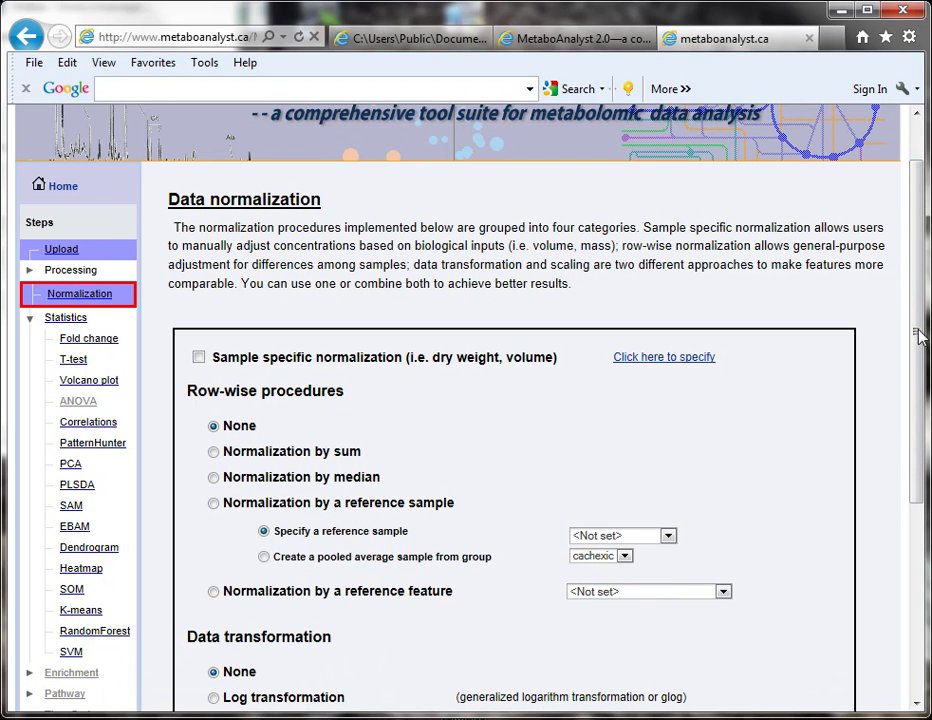
{"action": "left_click_drag", "start_coordinate": [922, 333], "coordinate": [921, 403]}
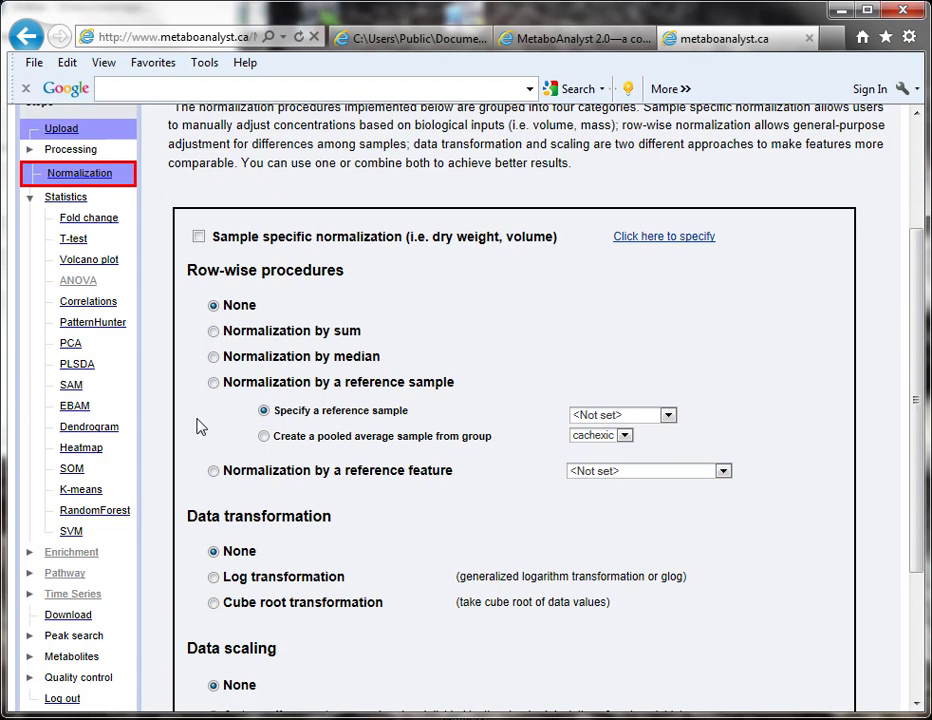
{"action": "left_click", "coordinate": [214, 384]}
{"action": "left_click", "coordinate": [264, 438]}
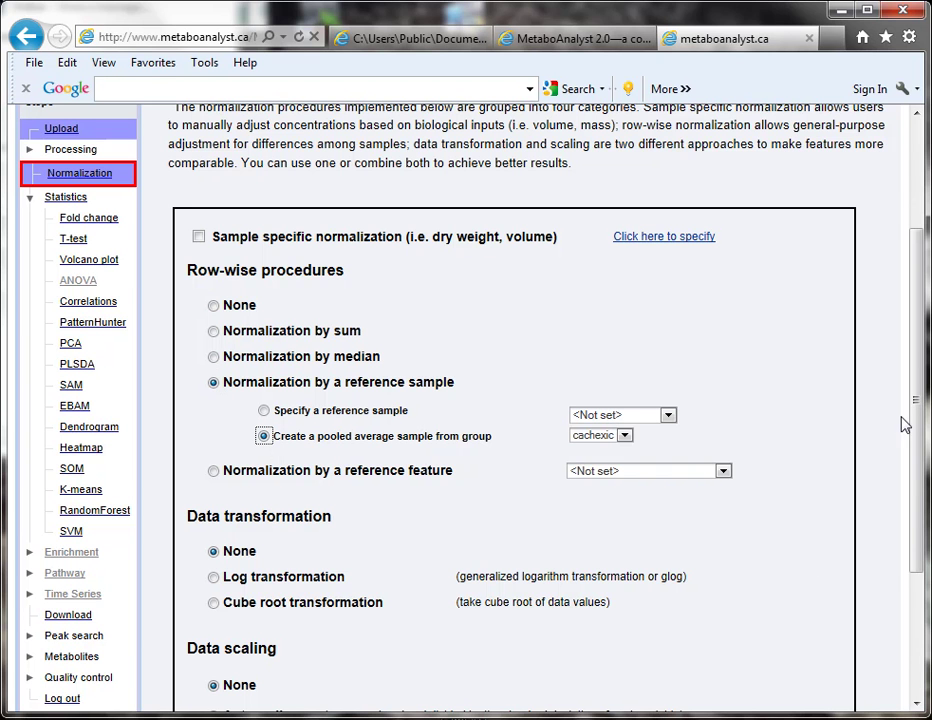
{"action": "left_click_drag", "start_coordinate": [918, 426], "coordinate": [926, 505]}
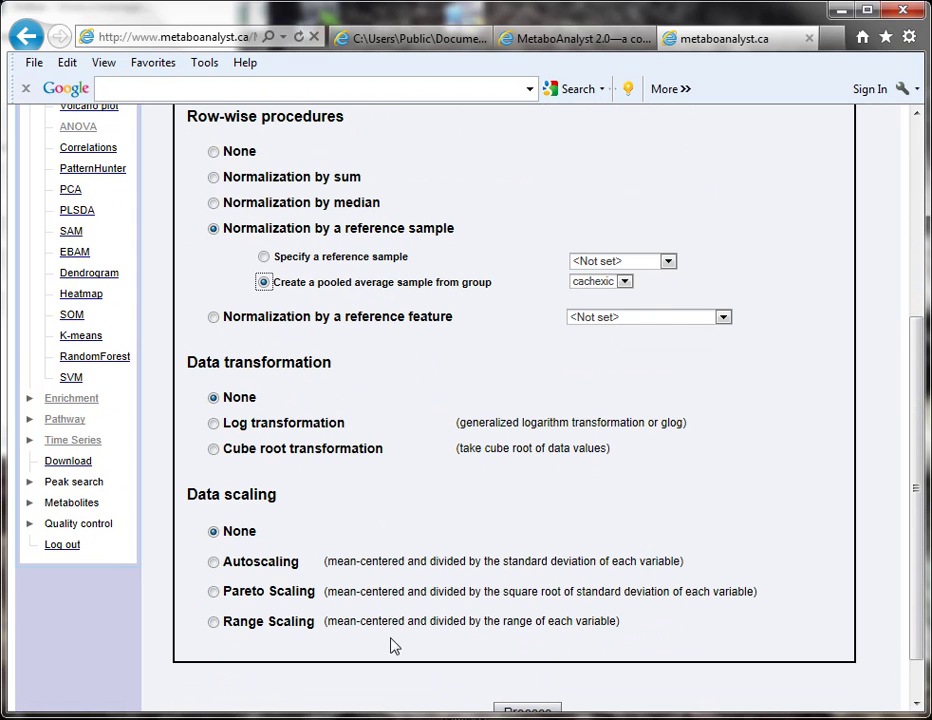
{"action": "left_click", "coordinate": [213, 563]}
{"action": "left_click_drag", "start_coordinate": [918, 480], "coordinate": [918, 530]}
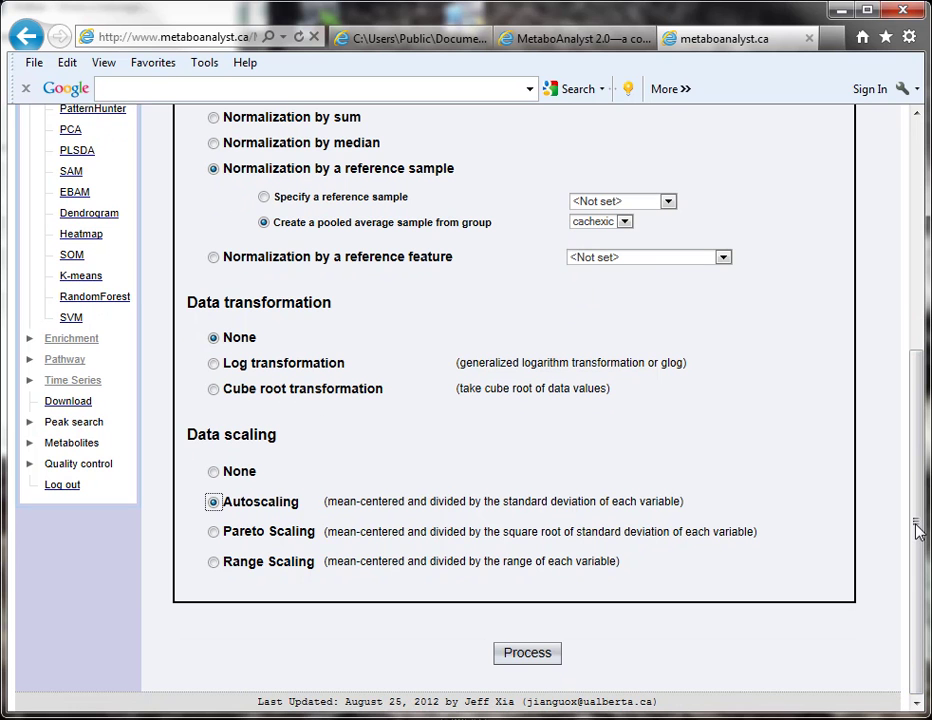
{"action": "left_click", "coordinate": [532, 663]}
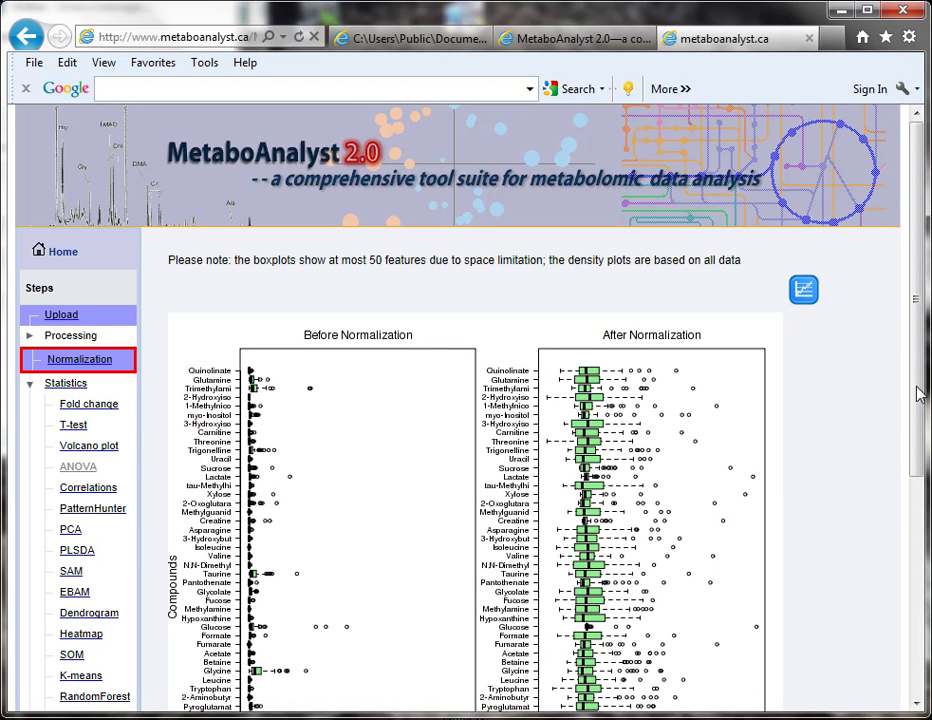
Step: Scroll through the before/after normalization boxplots and density plots, then continue to Statistics
{"action": "left_click_drag", "start_coordinate": [922, 390], "coordinate": [898, 505]}
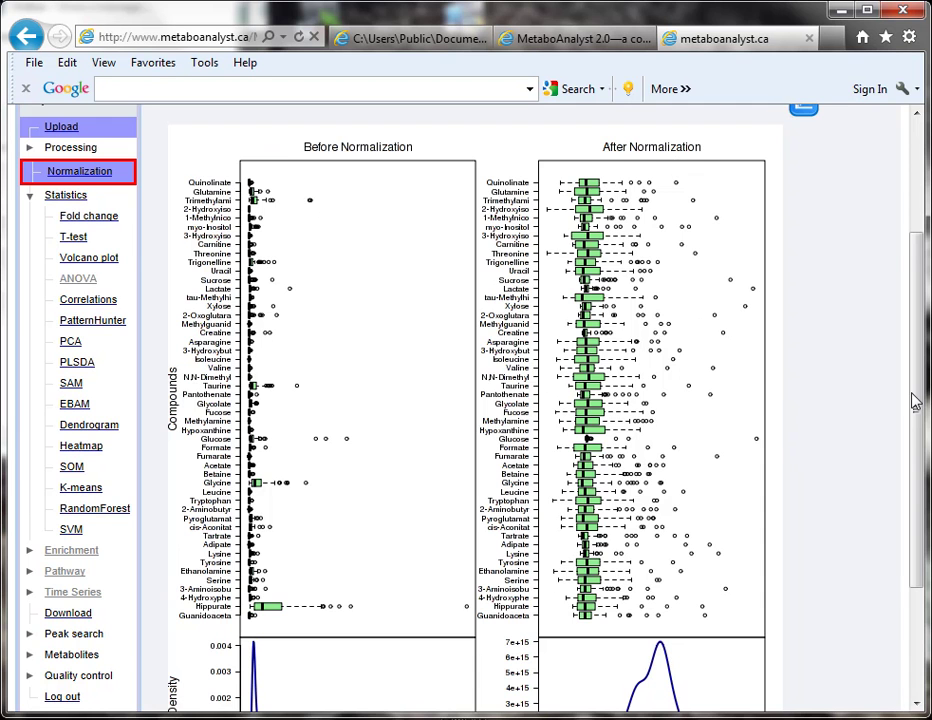
{"action": "left_click_drag", "start_coordinate": [919, 395], "coordinate": [921, 500]}
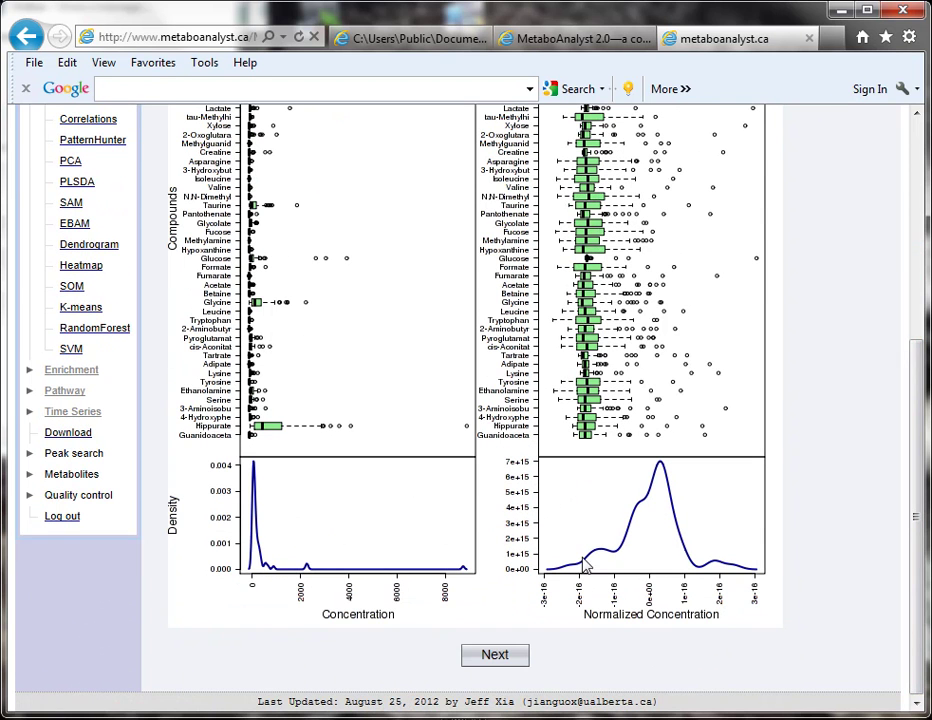
{"action": "left_click", "coordinate": [495, 656]}
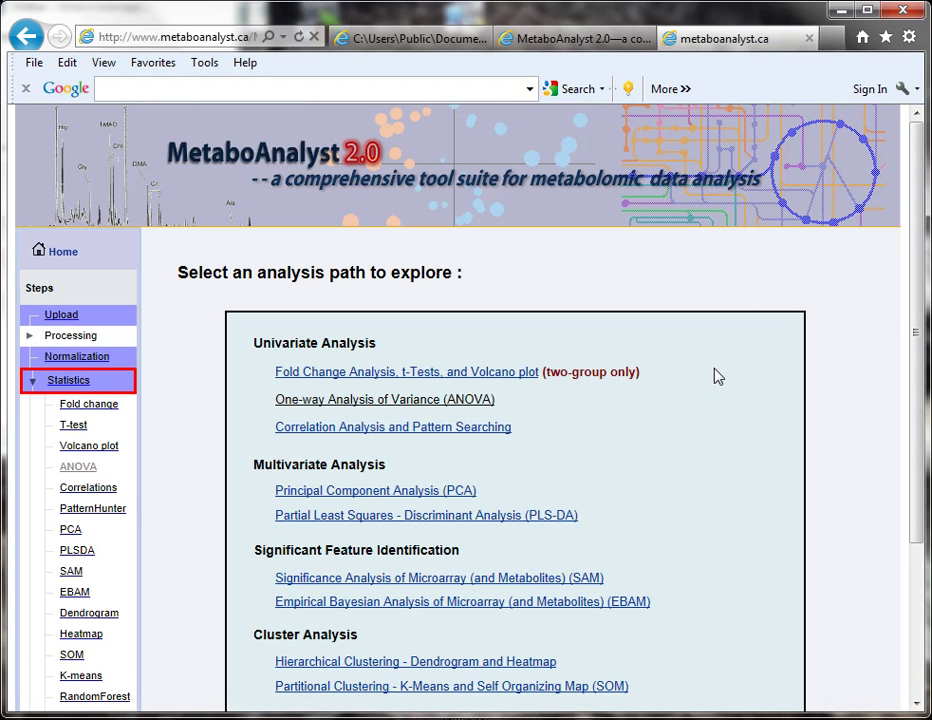
Step: Scroll through the analysis path options, then switch back to the MetaboAnalyst 2.0 journal article
{"action": "scroll", "coordinate": [900, 395], "scroll_direction": "down", "scroll_amount": 1}
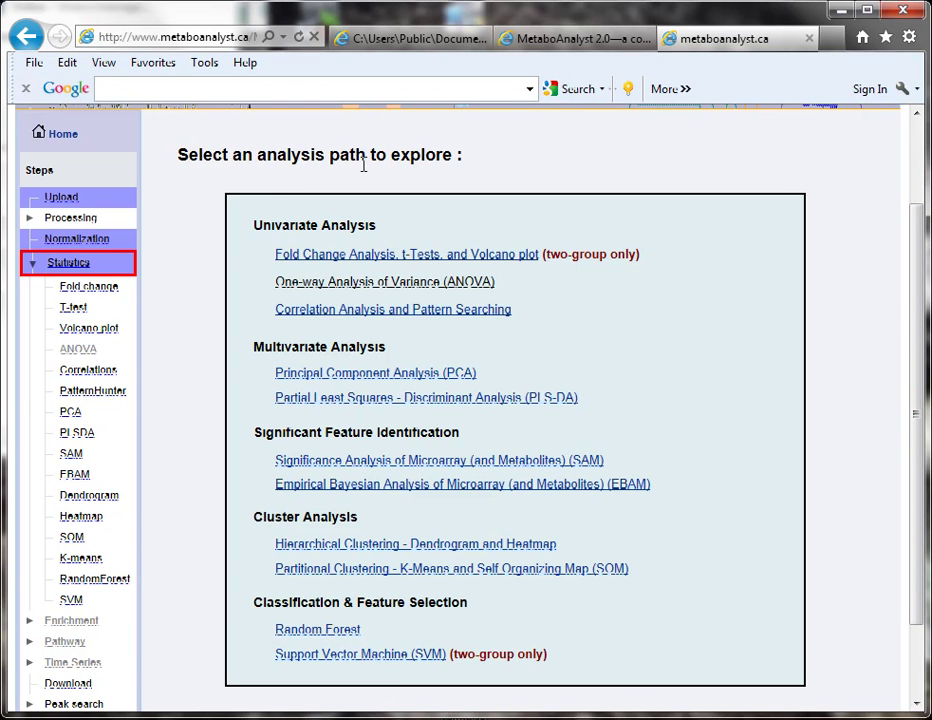
{"action": "left_click_drag", "start_coordinate": [922, 295], "coordinate": [922, 322]}
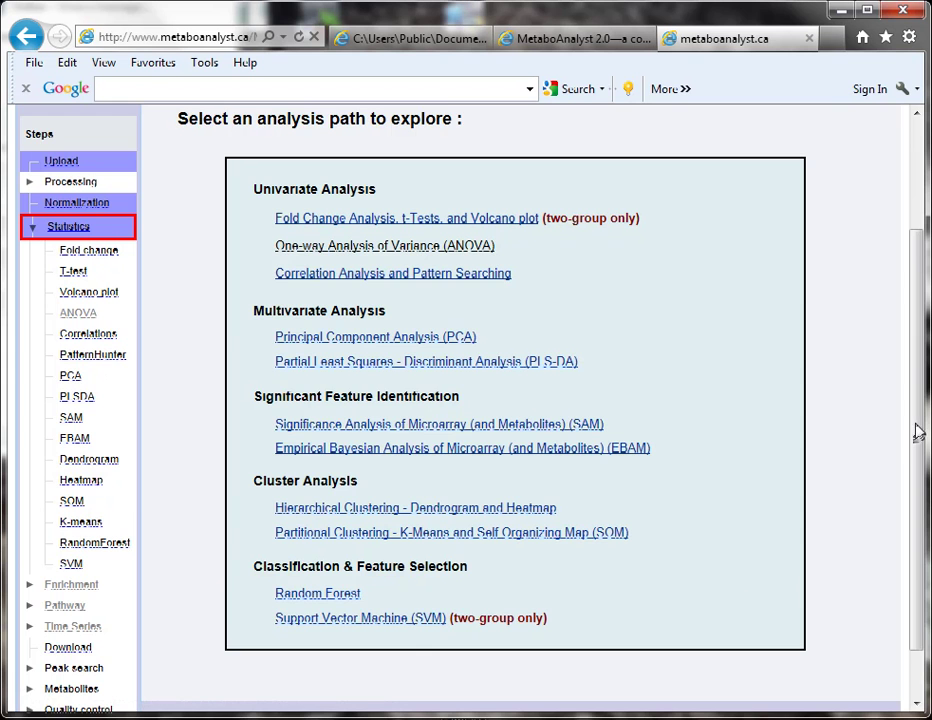
{"action": "scroll", "coordinate": [916, 440], "scroll_direction": "down", "scroll_amount": 2}
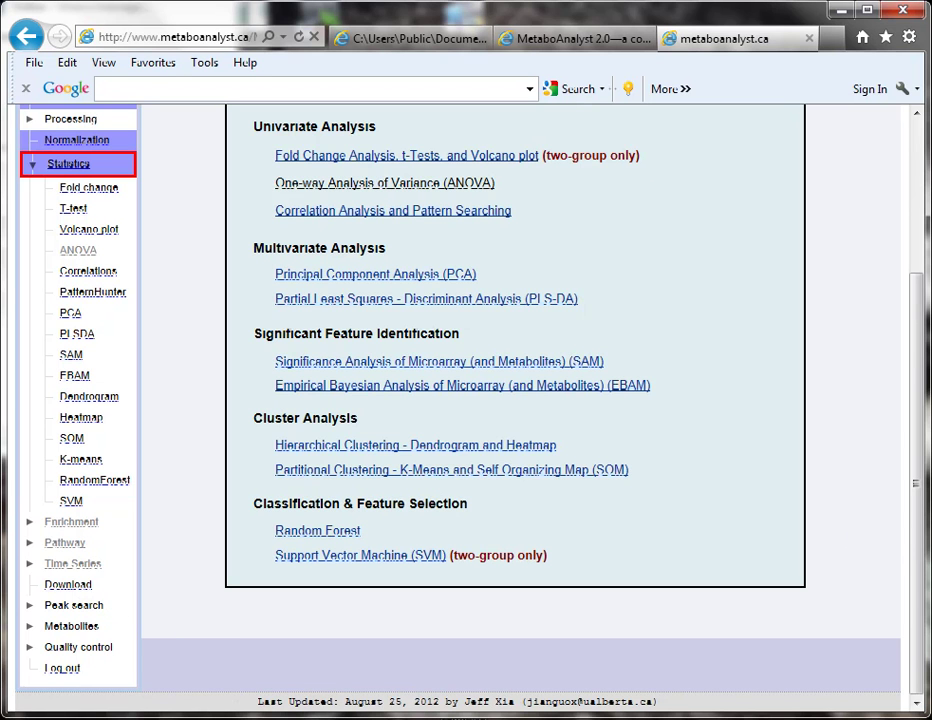
{"action": "left_click", "coordinate": [589, 42]}
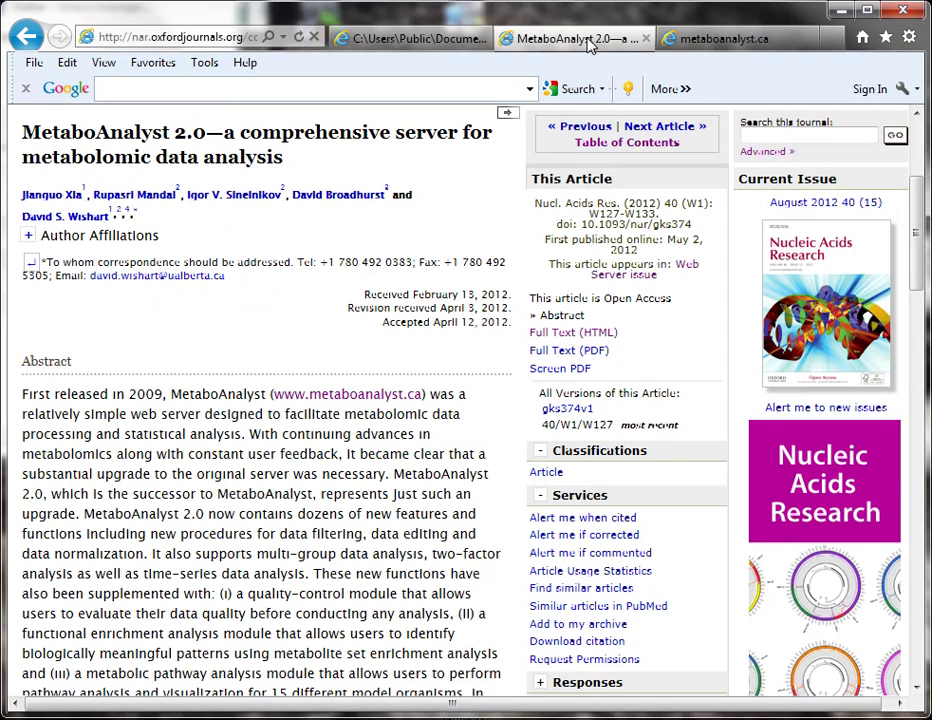
{"action": "left_click", "coordinate": [690, 40]}
{"action": "scroll", "coordinate": [882, 308], "scroll_direction": "up", "scroll_amount": 5}
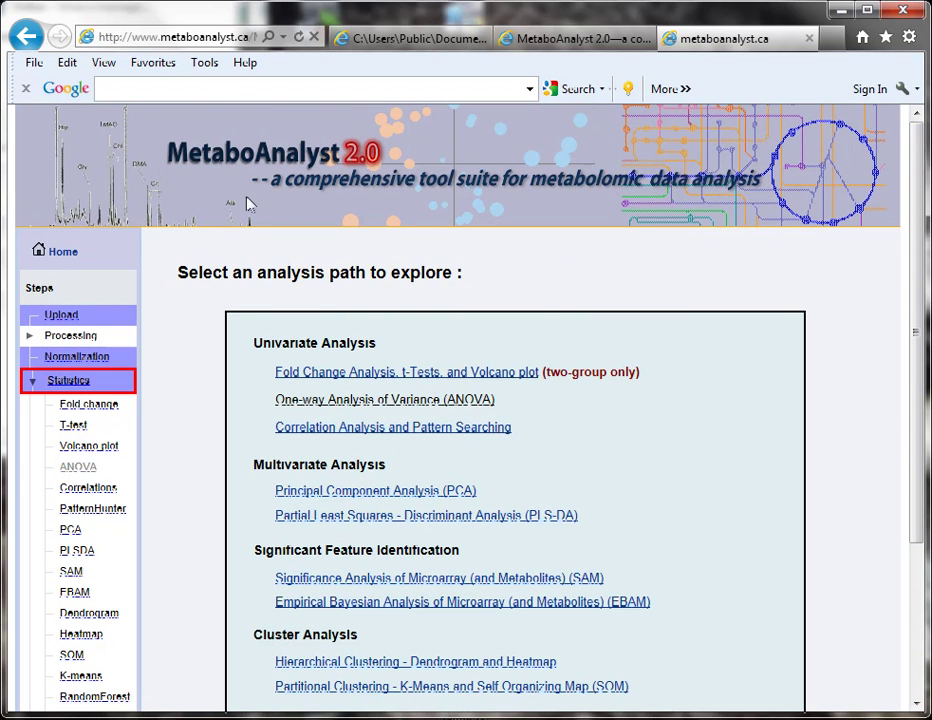
Step: Return to the MetaboAnalyst Home page via the Steps panel
{"action": "left_click", "coordinate": [66, 256]}
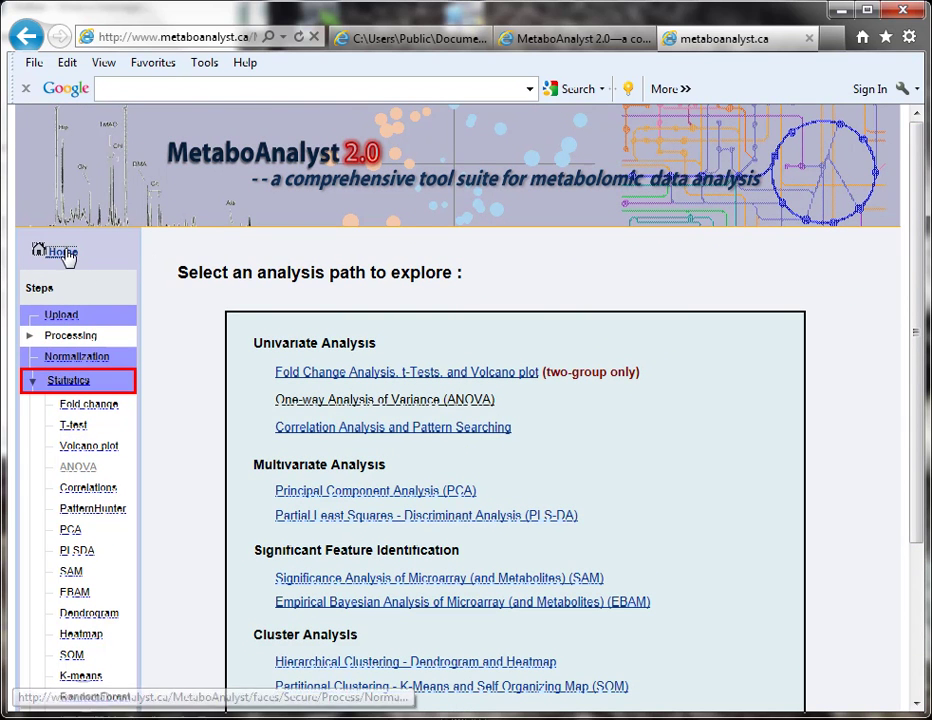